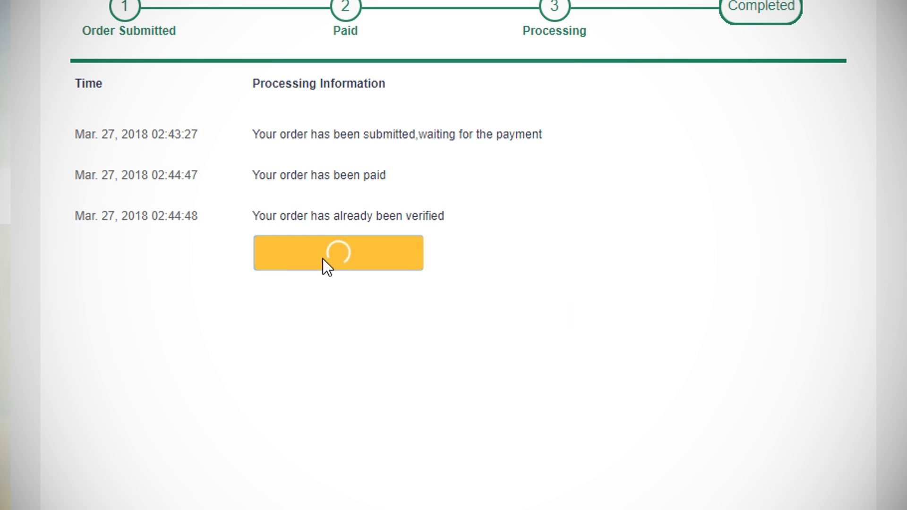
- Retrieve the purchased key from the order page, and activate Windows by entering the product key in the Update & Security activation settings
click(454, 366)
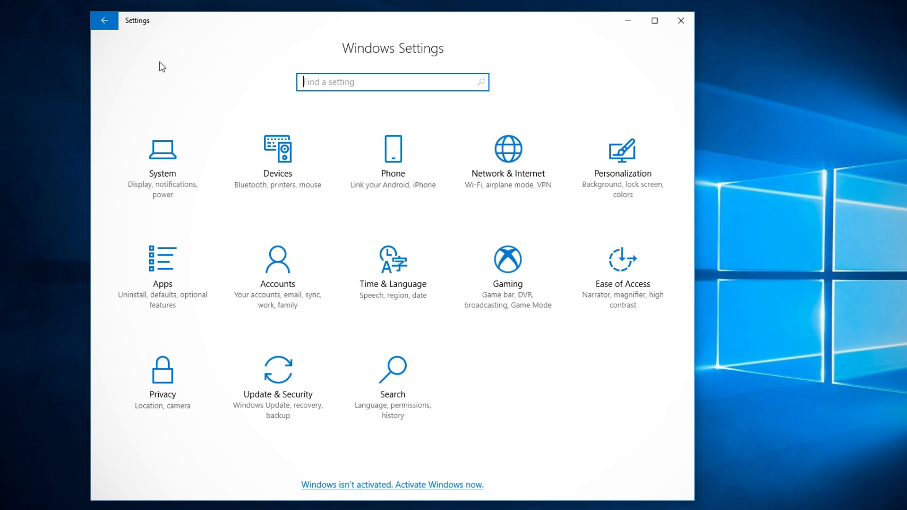
click(274, 398)
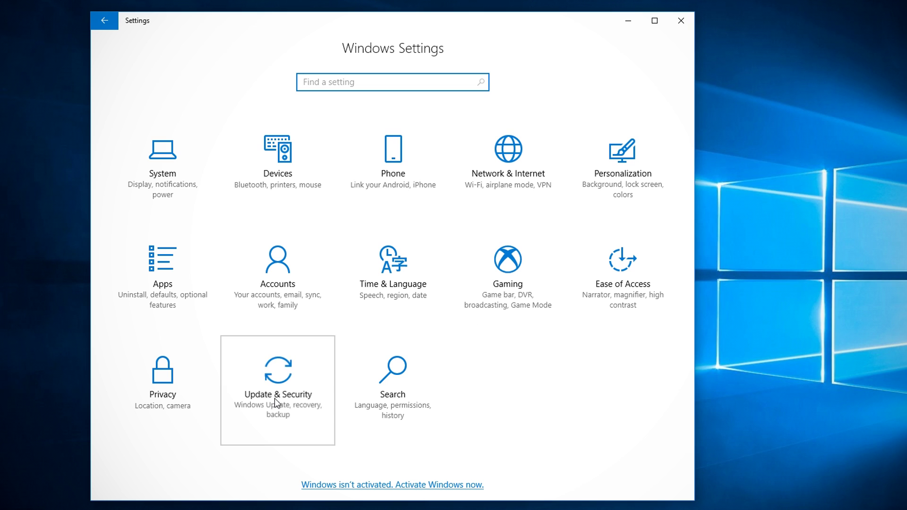
click(181, 279)
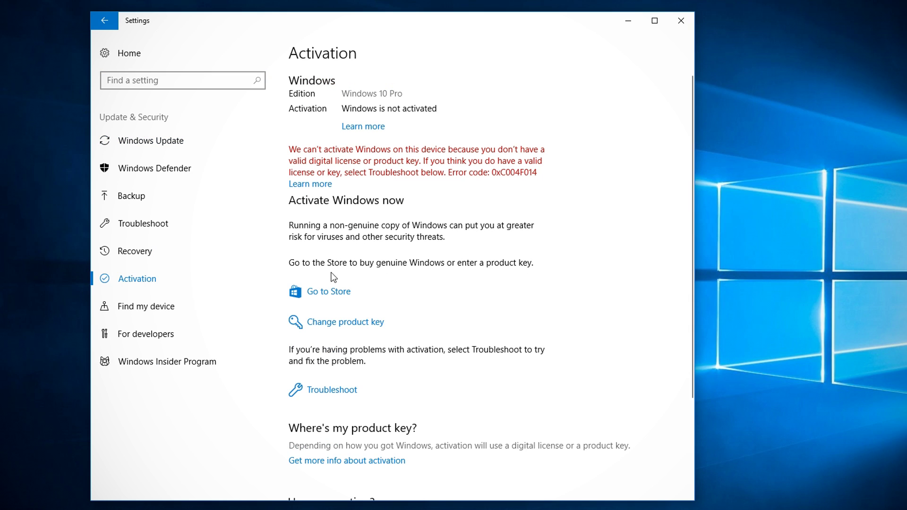
click(352, 324)
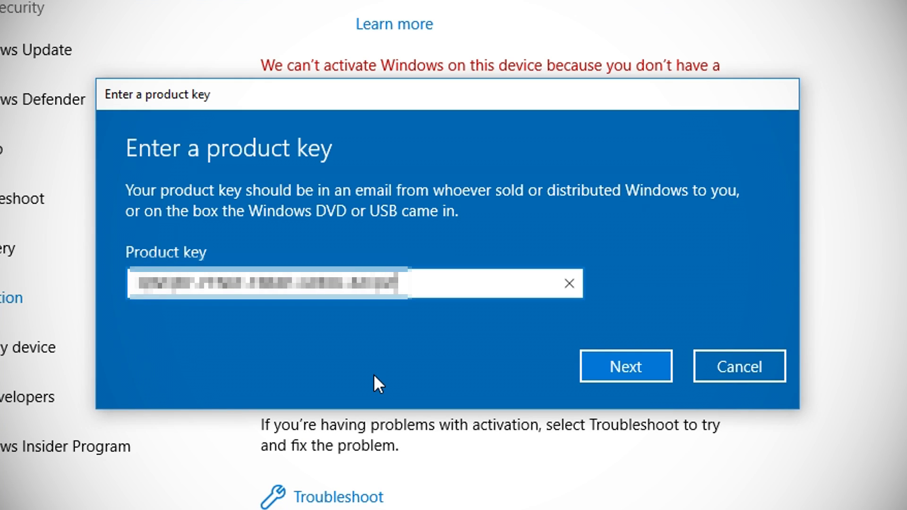
click(634, 353)
click(636, 324)
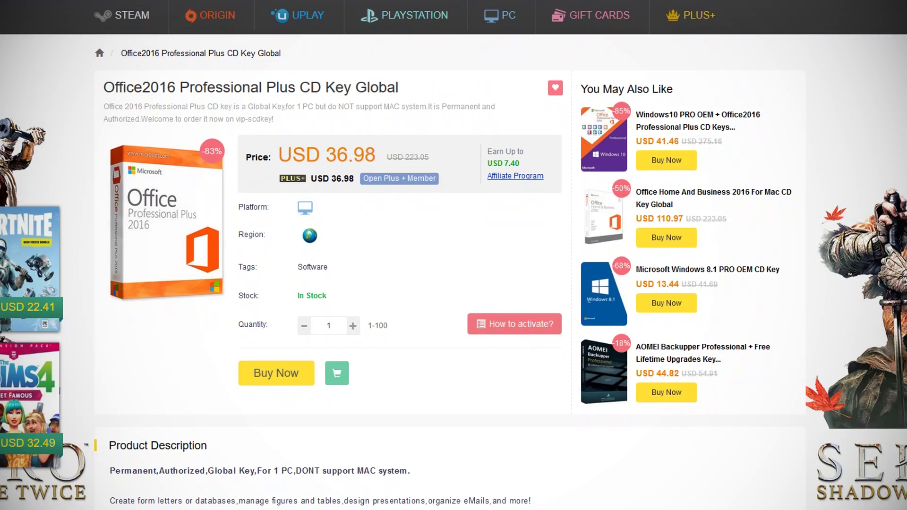
scroll(454, 255, down, 1)
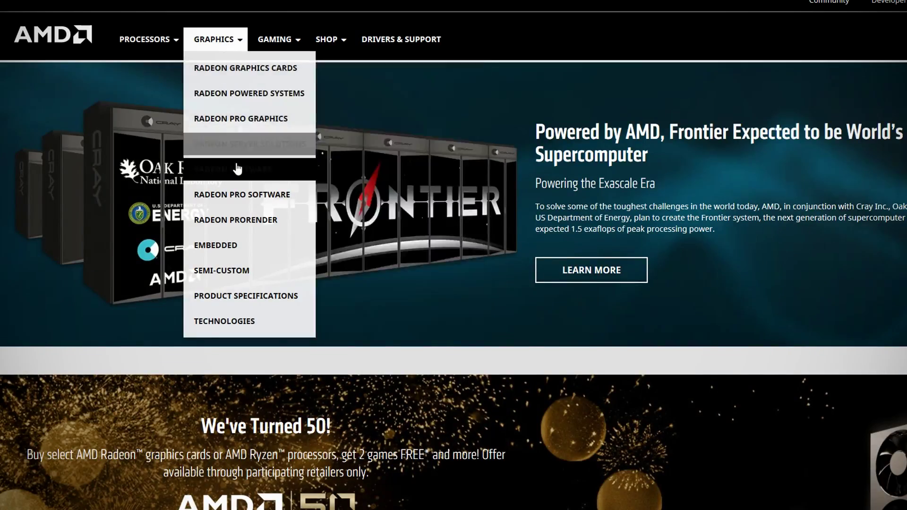
- Open AMD's Radeon software page, and select the GeForce RTX 2060 in NVIDIA's manual GeForce driver search
click(250, 169)
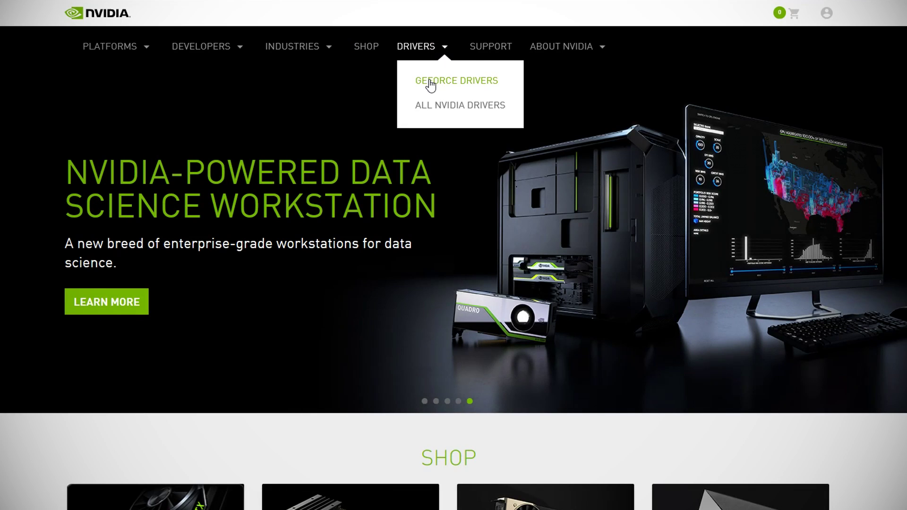
click(430, 83)
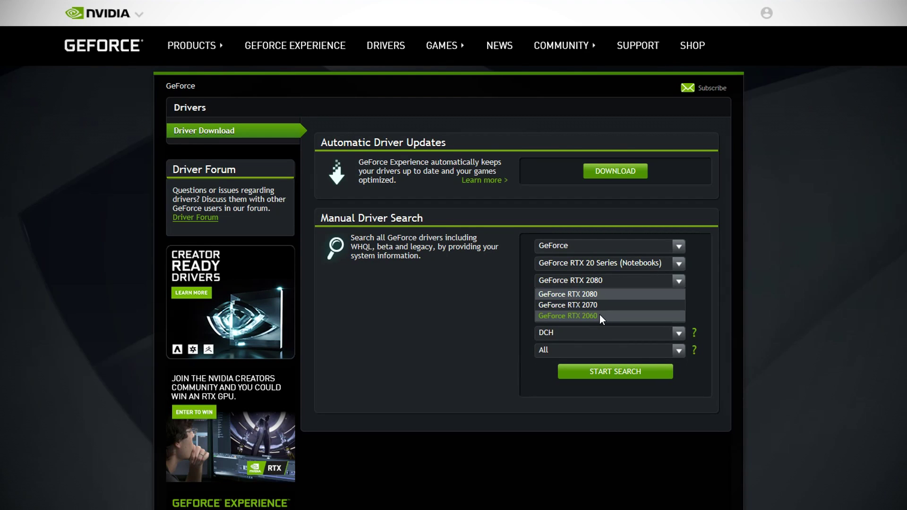
click(600, 315)
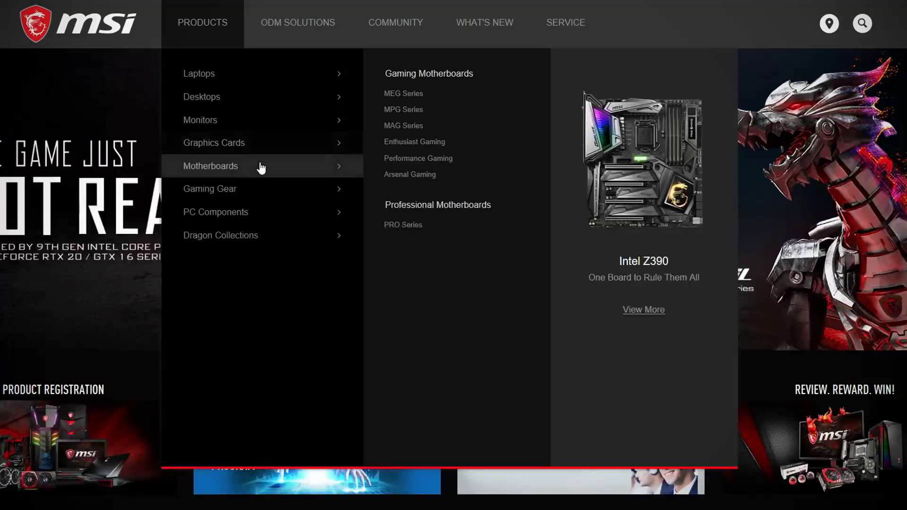
- Open the support page of the X470 GAMING PRO CARBON from MSI's Performance Gaming motherboards
click(421, 158)
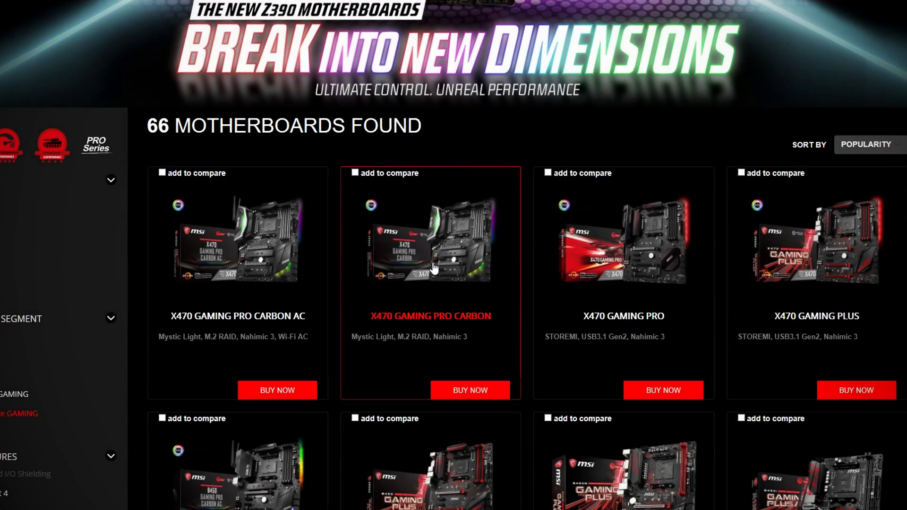
click(436, 259)
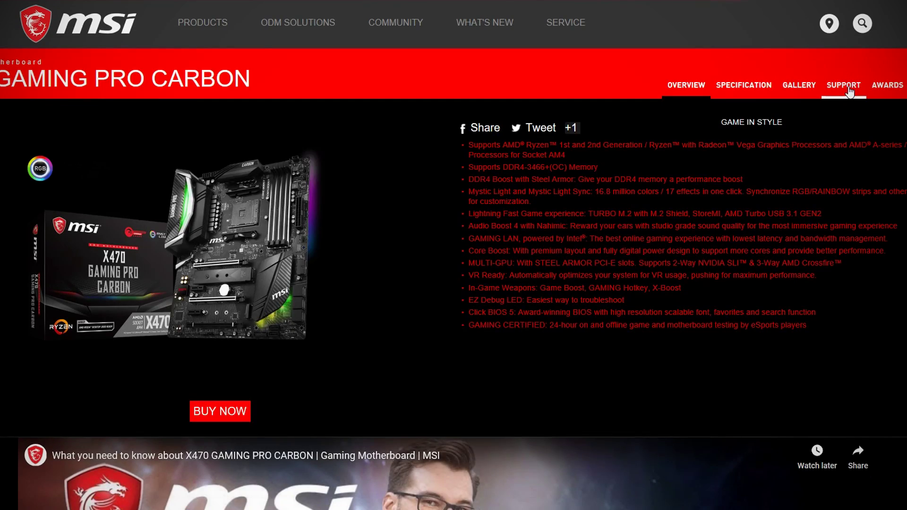
click(849, 88)
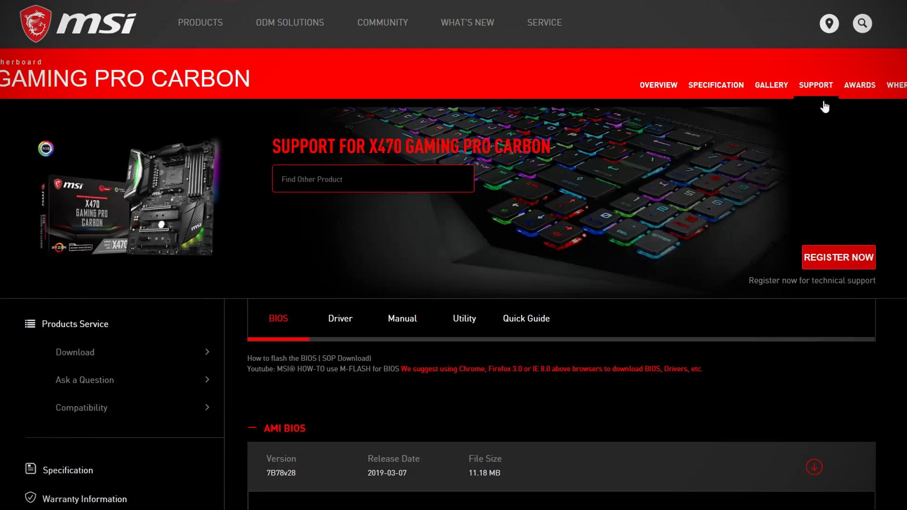
- Go to the motherboard's driver downloads and choose Win10 64 as the operating system
click(323, 328)
scroll(367, 207, down, 5)
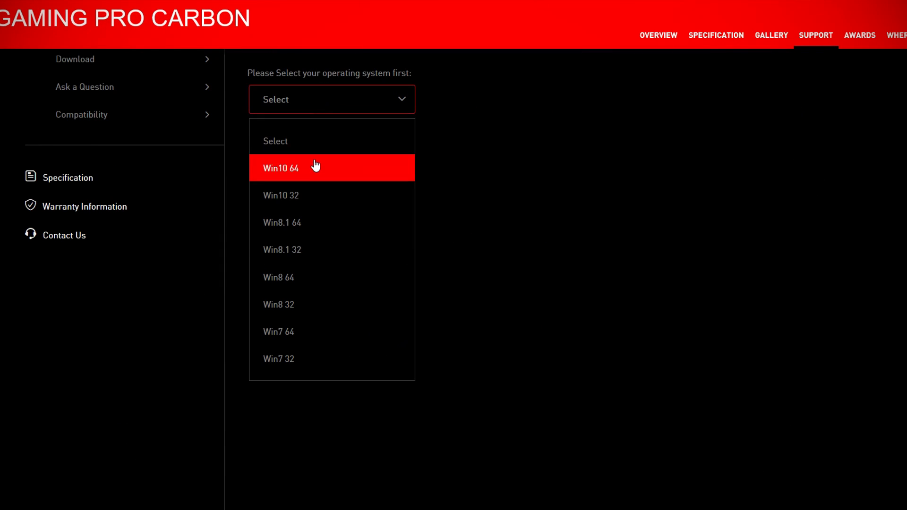
click(316, 167)
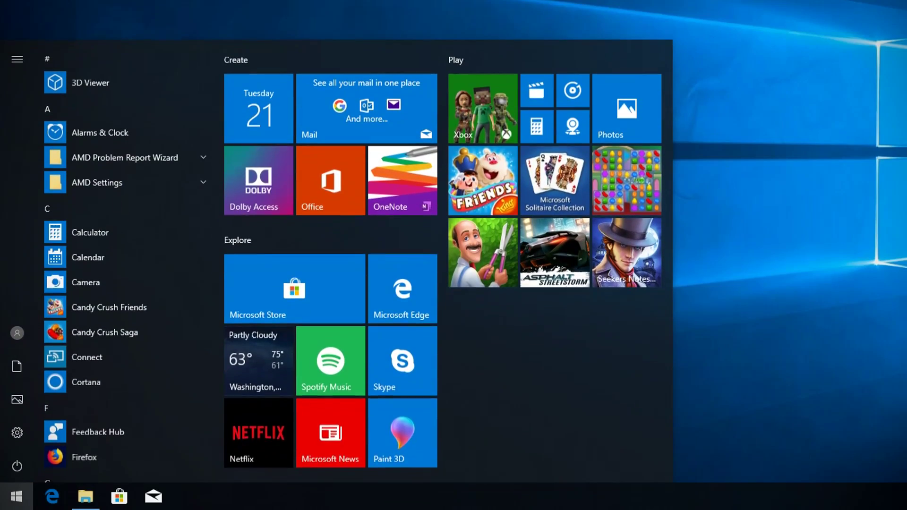
- Open Registry Editor with regedit and export the entire registry as a backup .reg file on the Desktop
text(regedit)
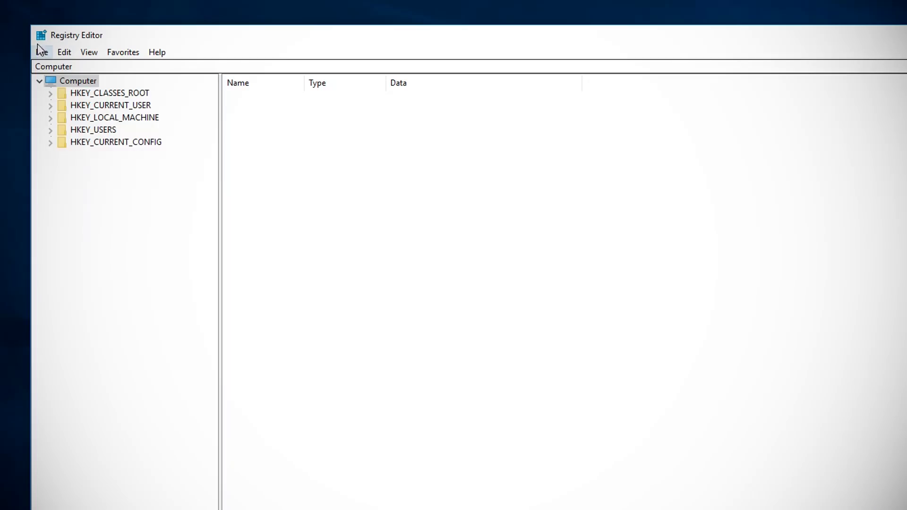
click(42, 52)
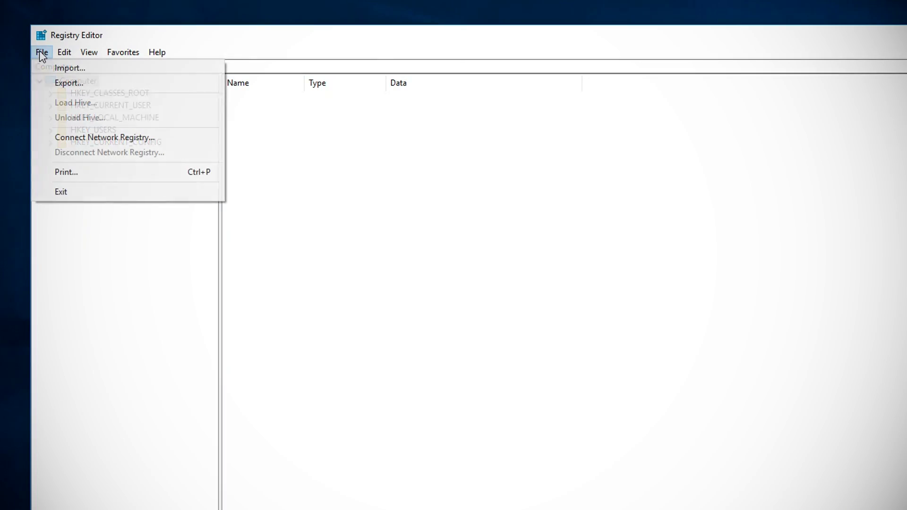
click(67, 84)
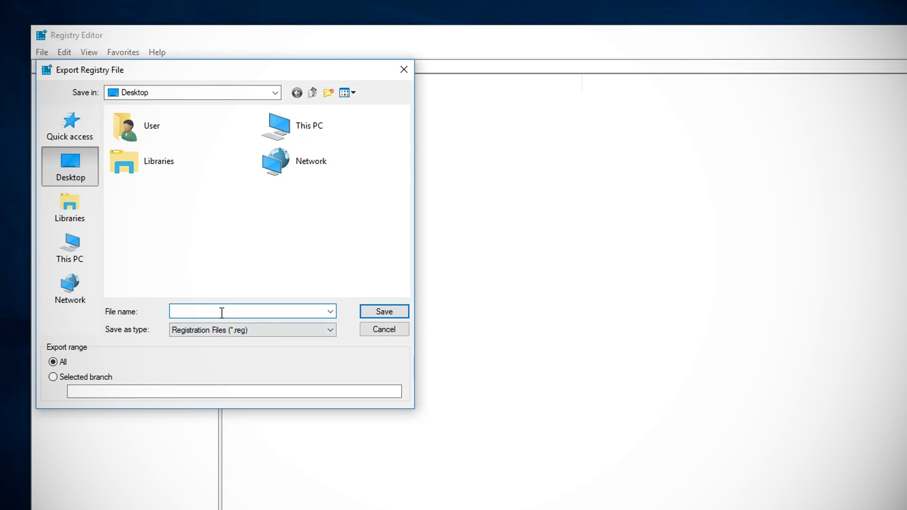
click(376, 312)
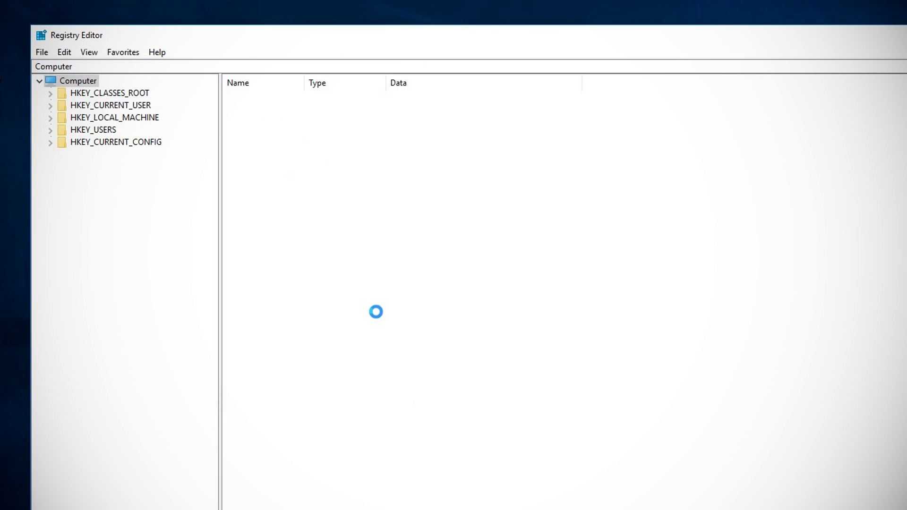
- Navigate to the registry key HKEY_LOCAL_MACHINE\SOFTWARE\Policies\Microsoft\Windows\WindowsUpdate
click(61, 179)
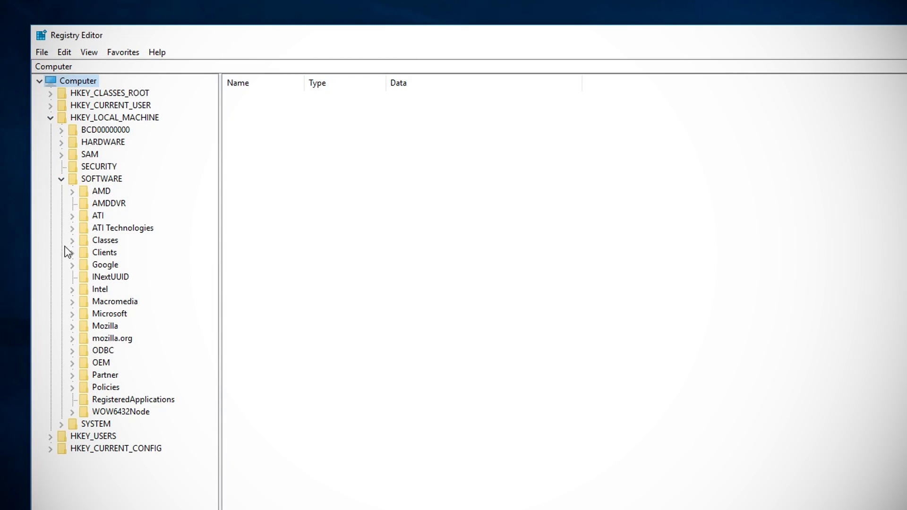
click(83, 400)
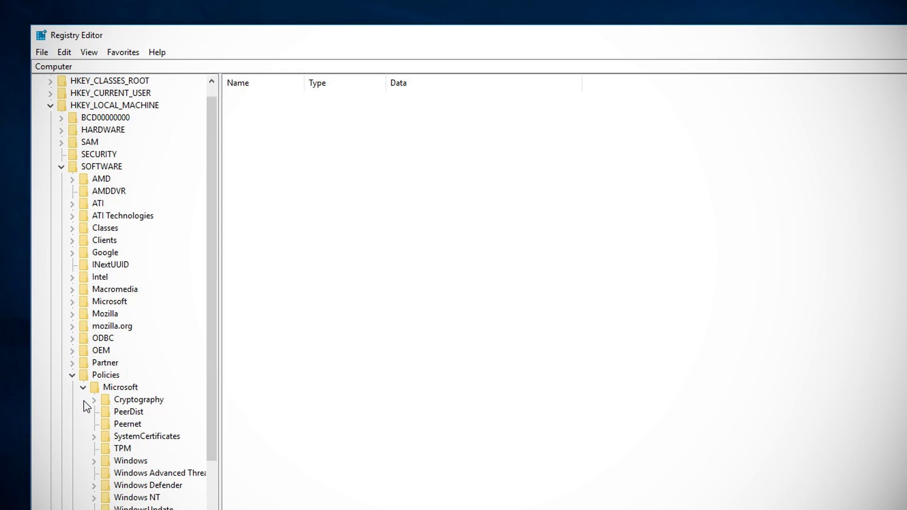
scroll(83, 401, down, 2)
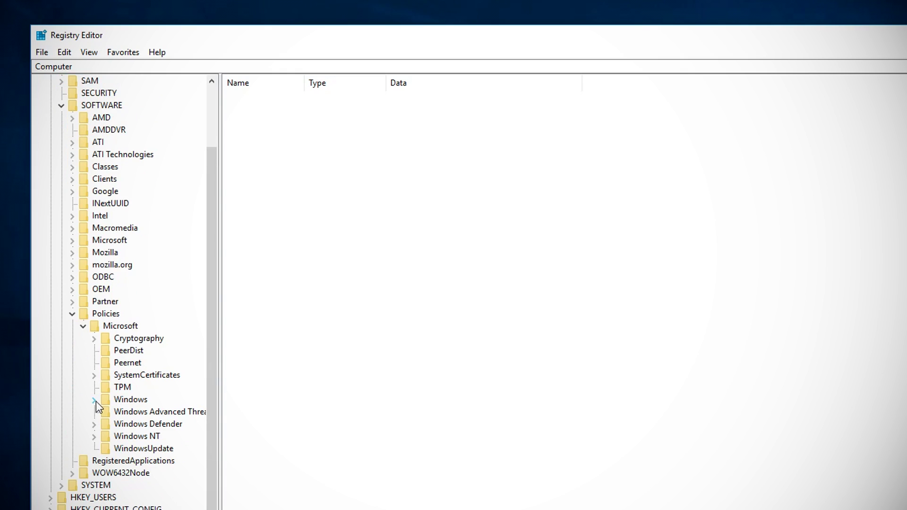
click(94, 400)
scroll(97, 405, down, 3)
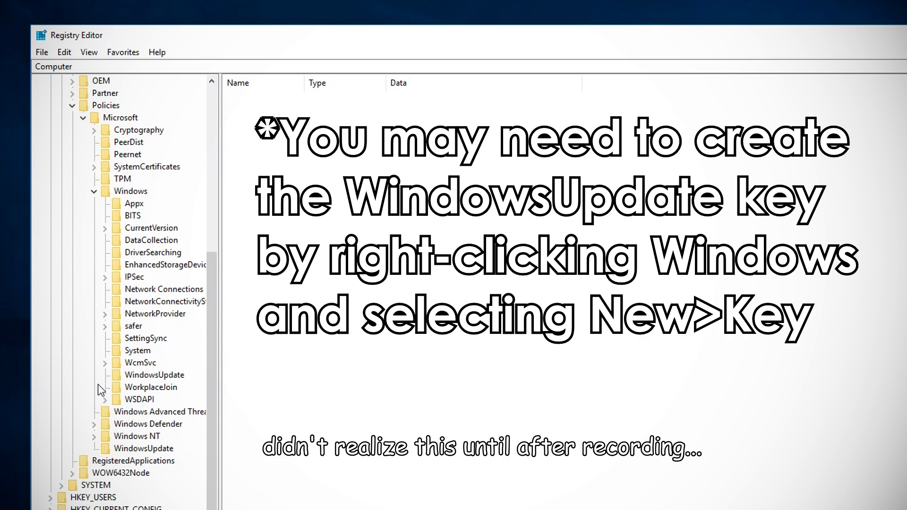
click(128, 373)
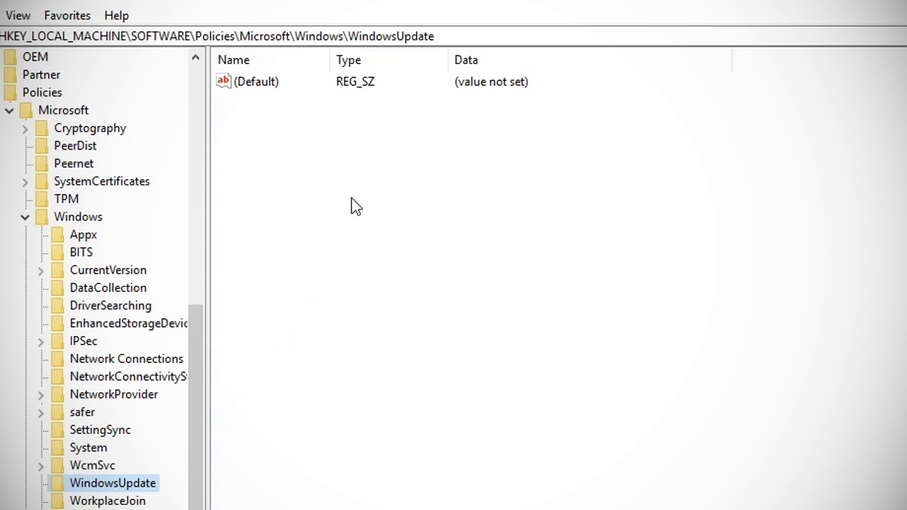
- Create a DWORD (32-bit) value named ExcludeWUDriversInQualityUpdate in the WindowsUpdate key and set its data to 1
right_click(353, 192)
mouse_move(416, 207)
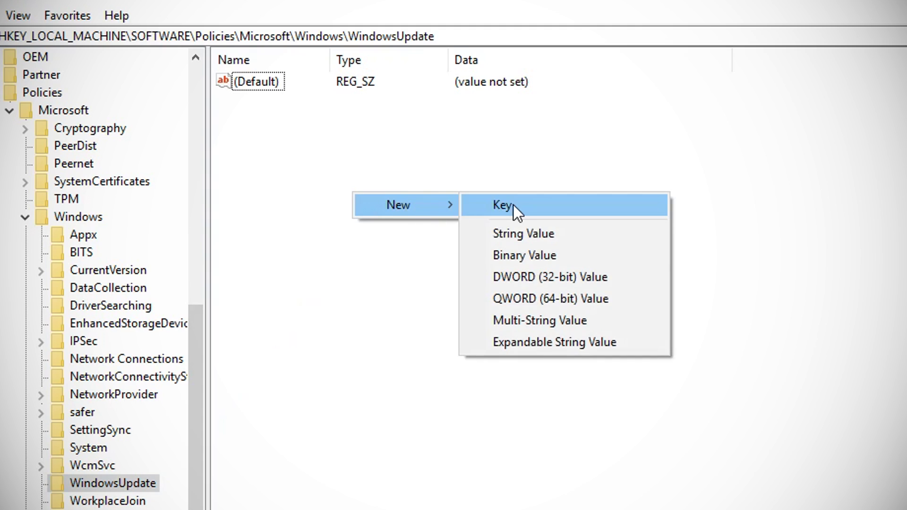
click(541, 286)
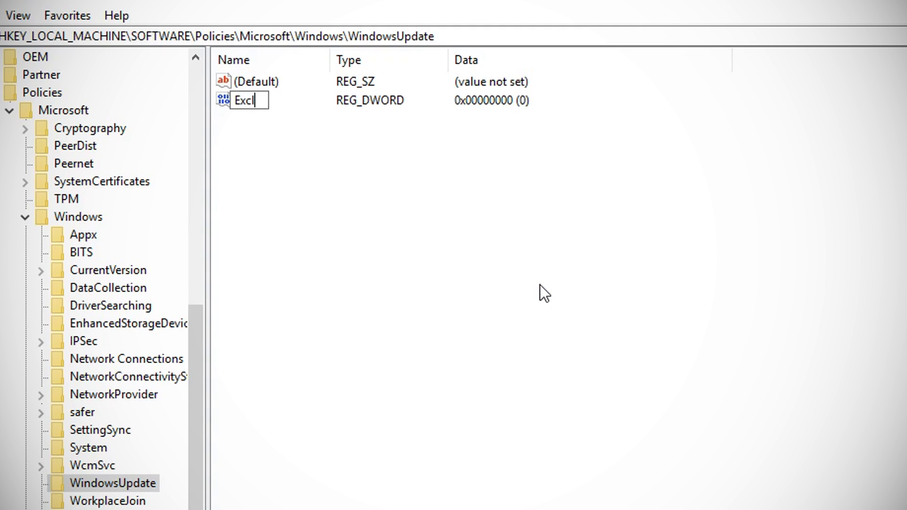
text(ExcludeWUDriversInQualityUpdate)
key(Return)
double_click(290, 100)
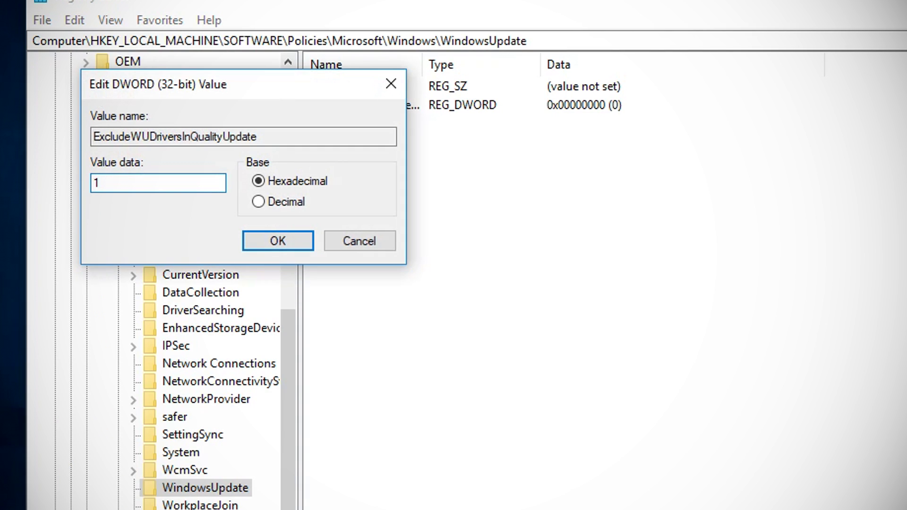
key(Return)
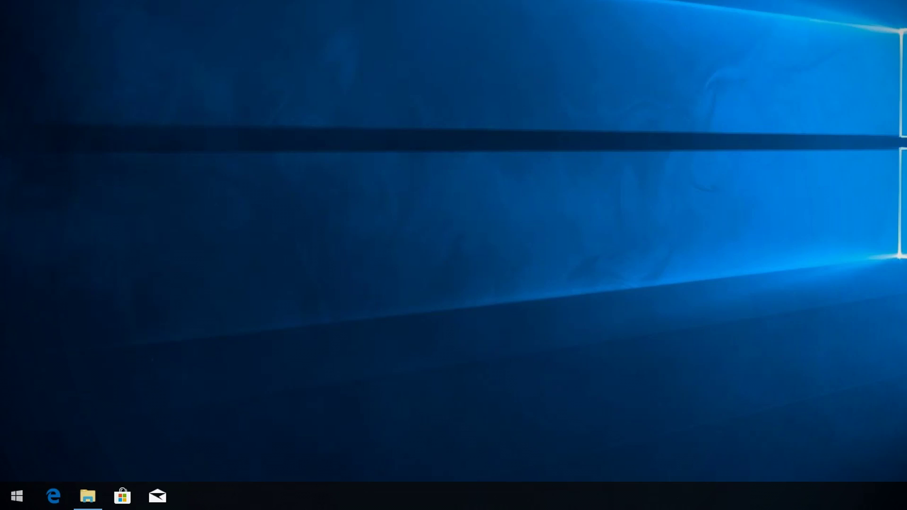
- Open the Local Group Policy Editor and go to Windows Update under Computer Configuration, Administrative Templates, Windows Components
key(super)
text(gpedit)
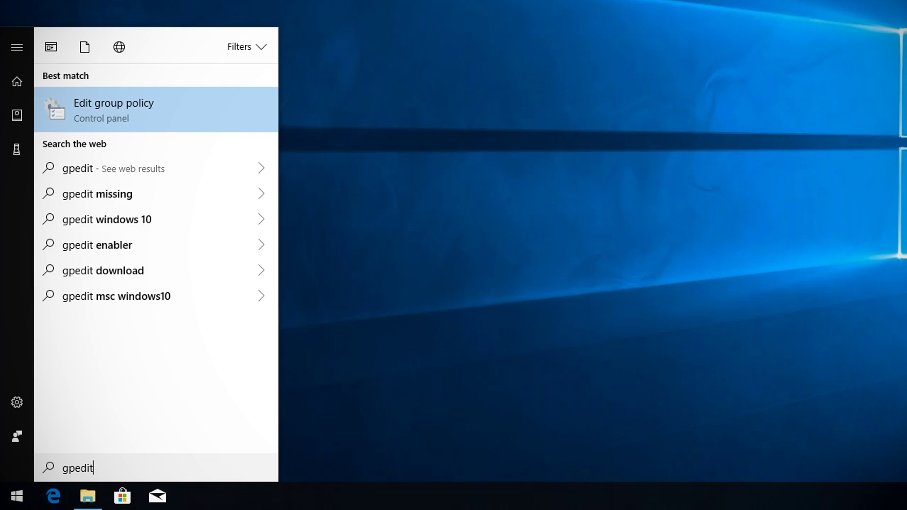
key(Return)
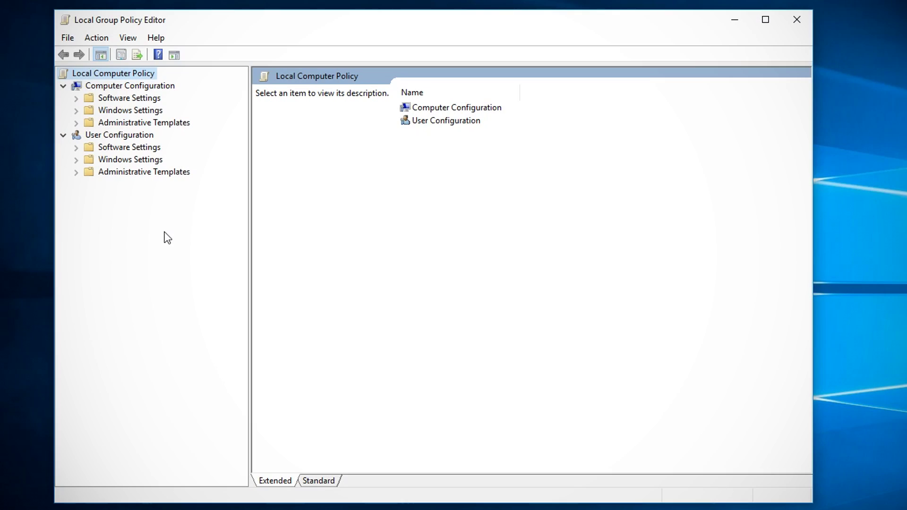
click(76, 122)
click(75, 123)
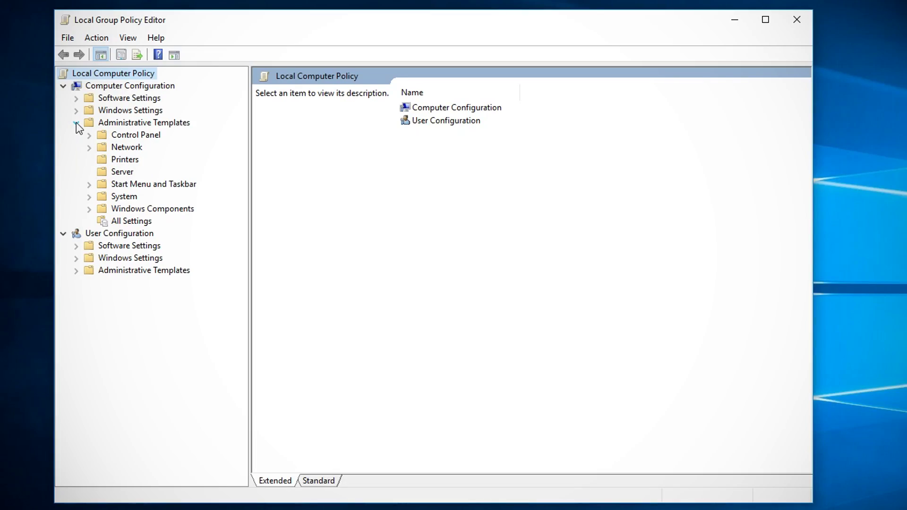
click(89, 209)
scroll(95, 217, down, 18)
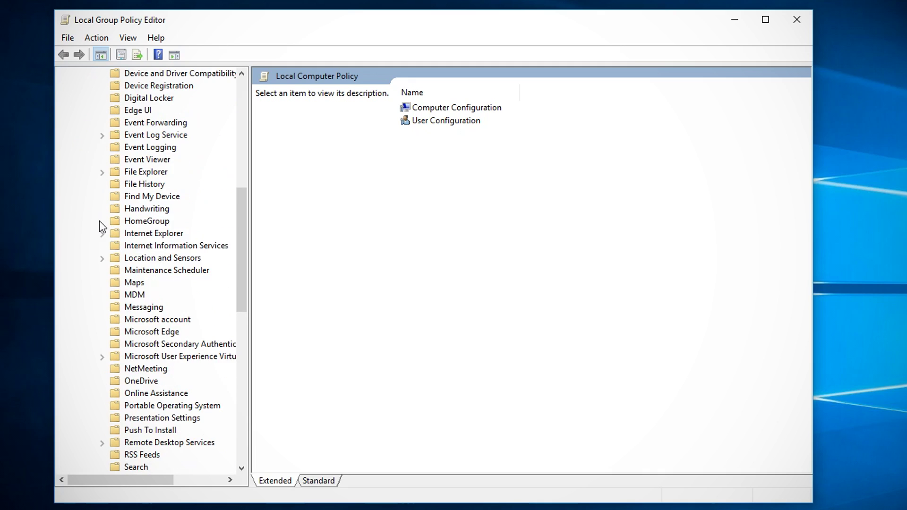
click(167, 395)
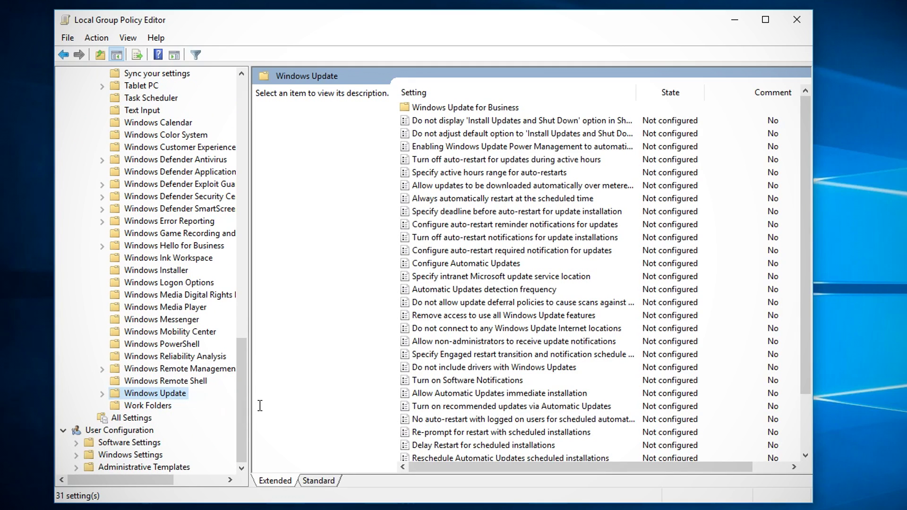
- Sort the Windows Update policies by setting name, then enable and apply "Do not include drivers with Windows Updates"
click(515, 92)
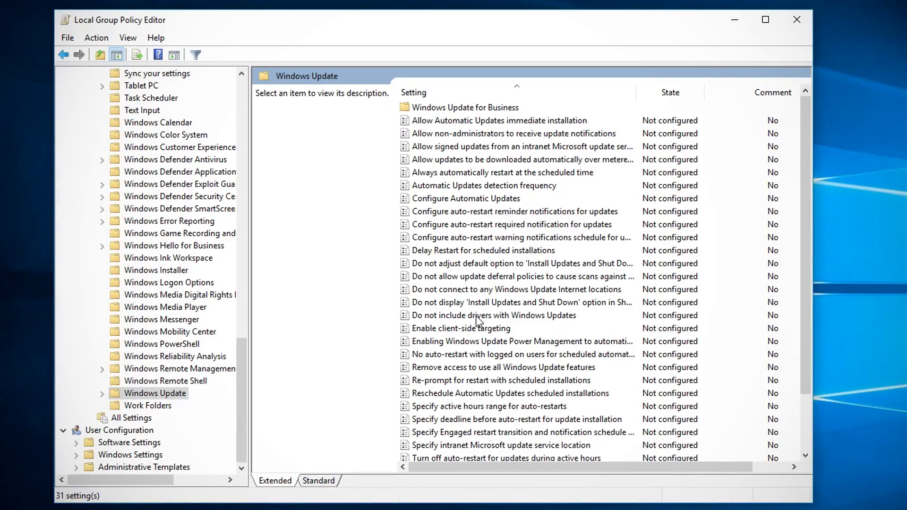
double_click(476, 316)
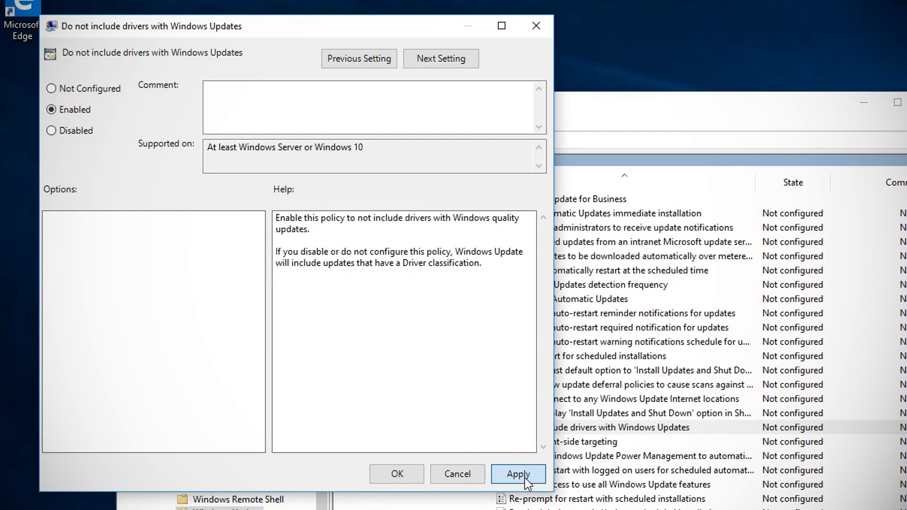
click(525, 478)
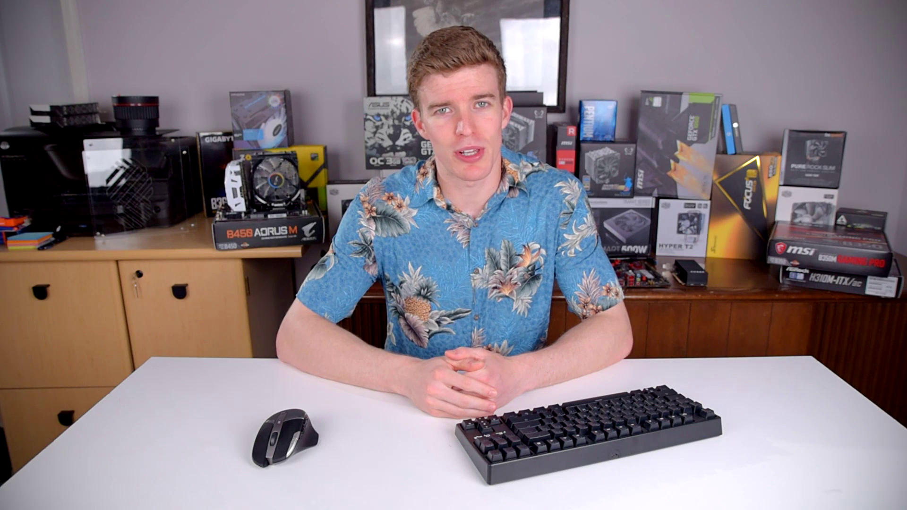